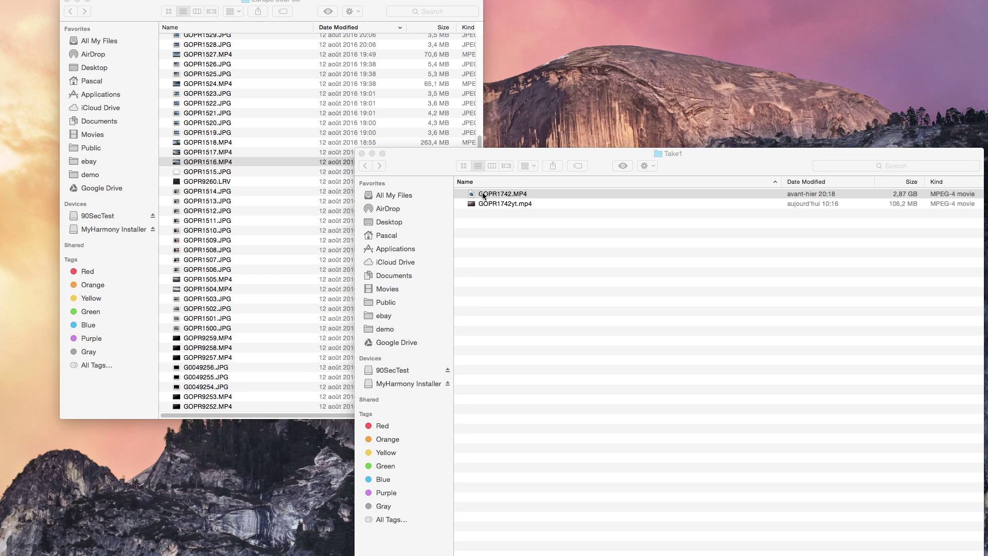
- Open a Quick Look preview of the 2.87 GB GOPR1742.MP4 from the Take1 folder
double_click(484, 197)
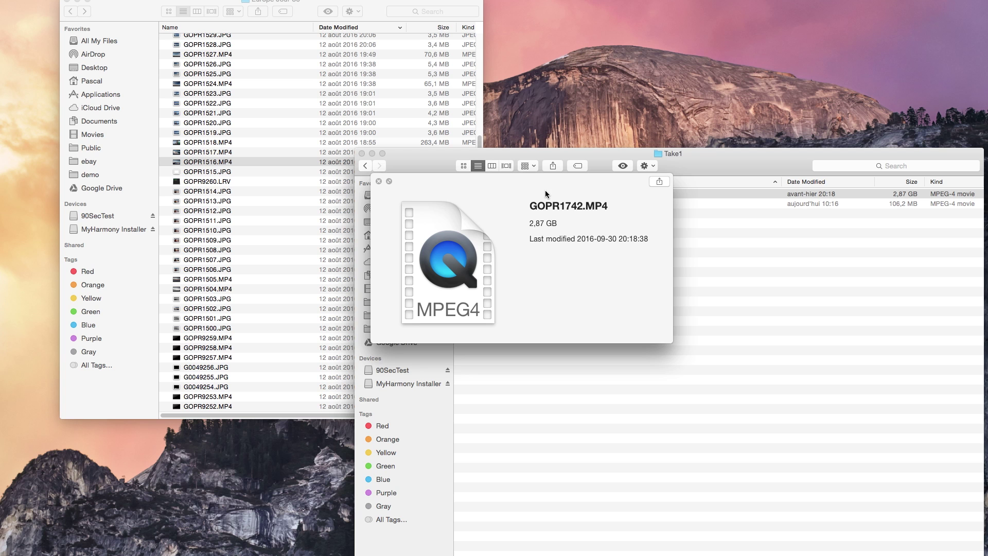
- Preview GOPR1742yt.mp4, close Quick Look, and move the YouTube window over Finder
key(Down)
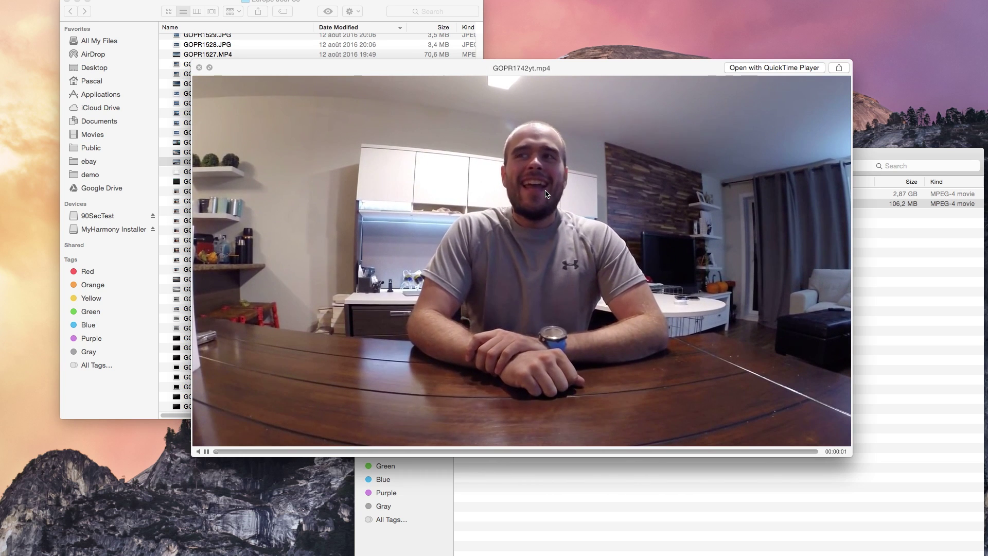
key(space)
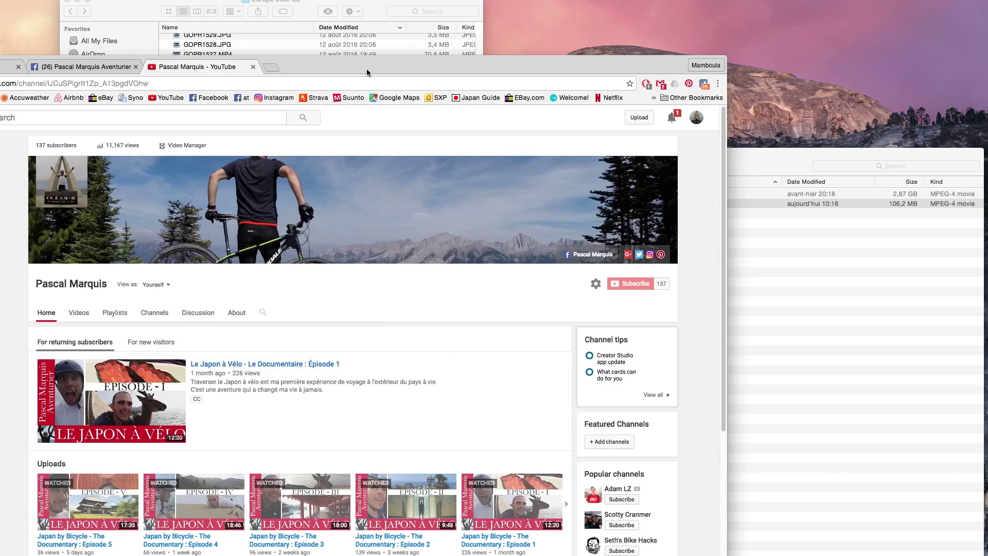
mouse_move(155, 6)
mouse_down()
mouse_move(695, 7)
mouse_move(603, 10)
mouse_up()
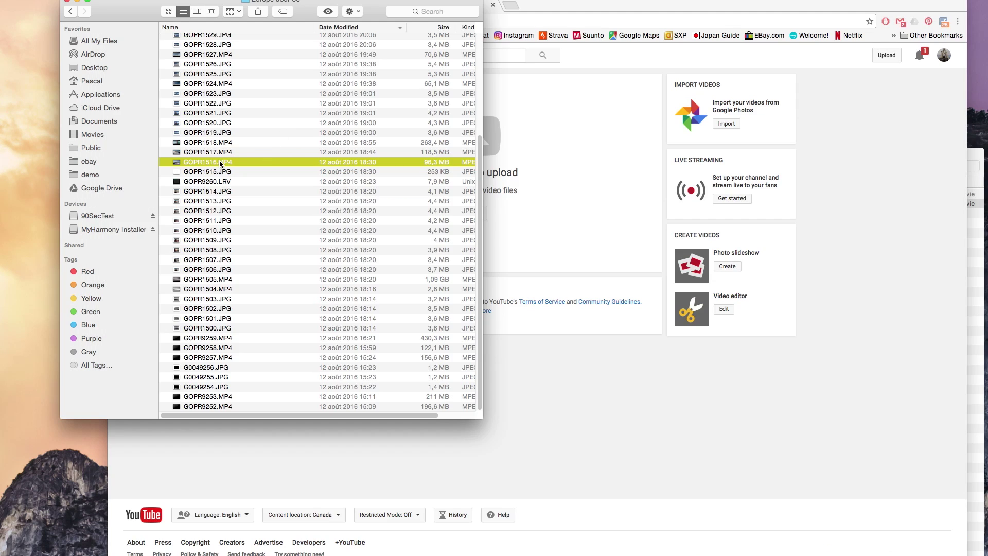
- Drop the 98.3 MB GOPR1516.MP4 onto the YouTube upload area to start uploading
drag(221, 163, 602, 180)
click(566, 3)
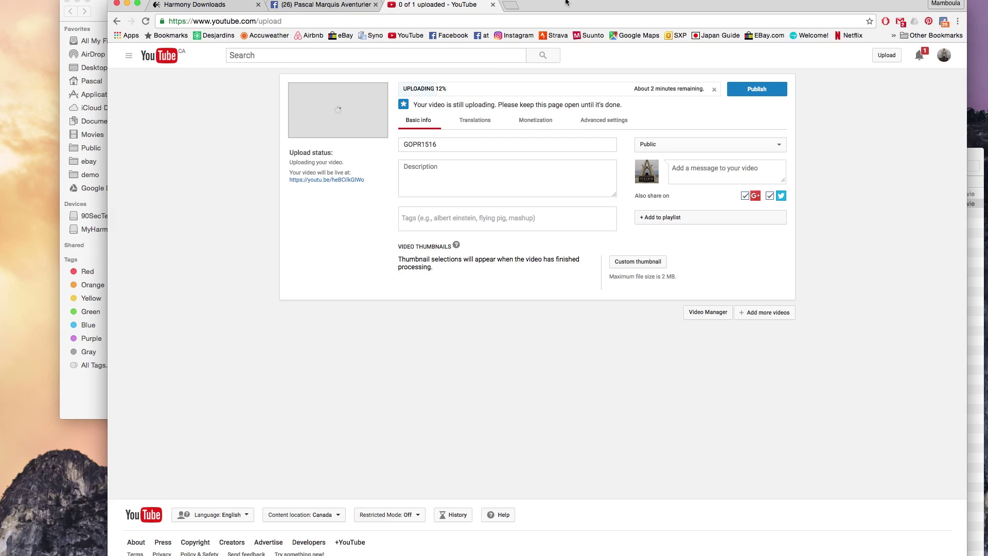
- Set GOPR1516's visibility to Private and wait until processing is done
click(716, 146)
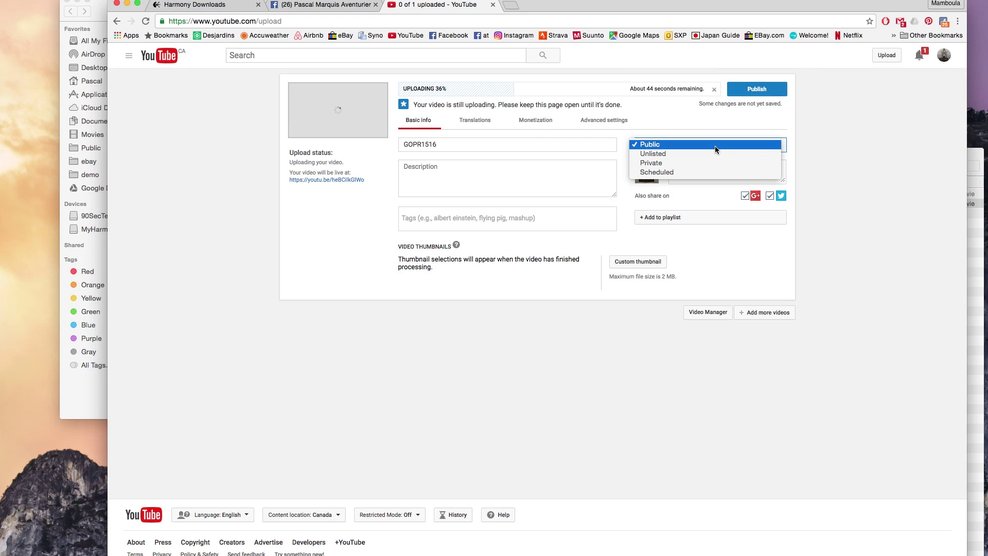
click(712, 164)
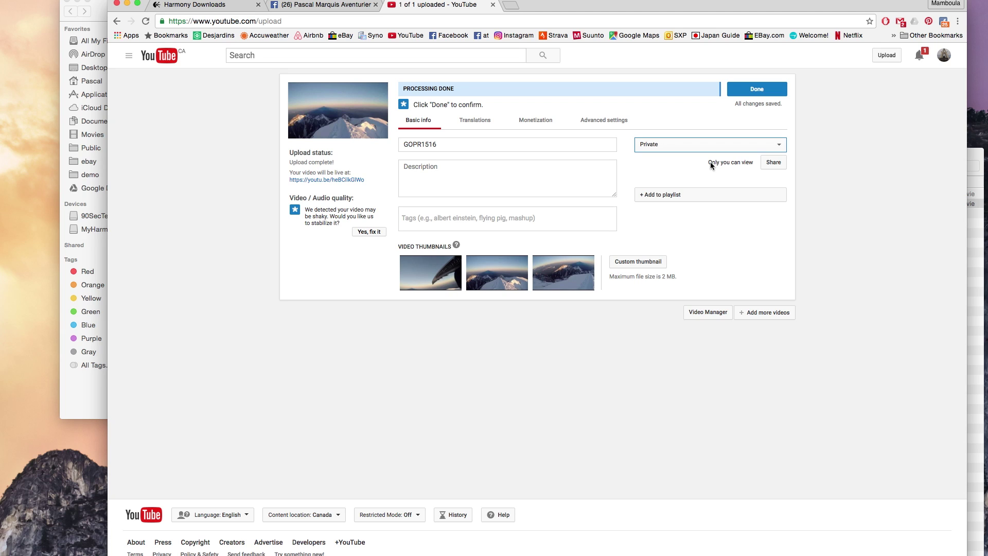
click(129, 56)
- Go to My Channel and open Video Manager, with private GOPR1516 listed first
click(154, 96)
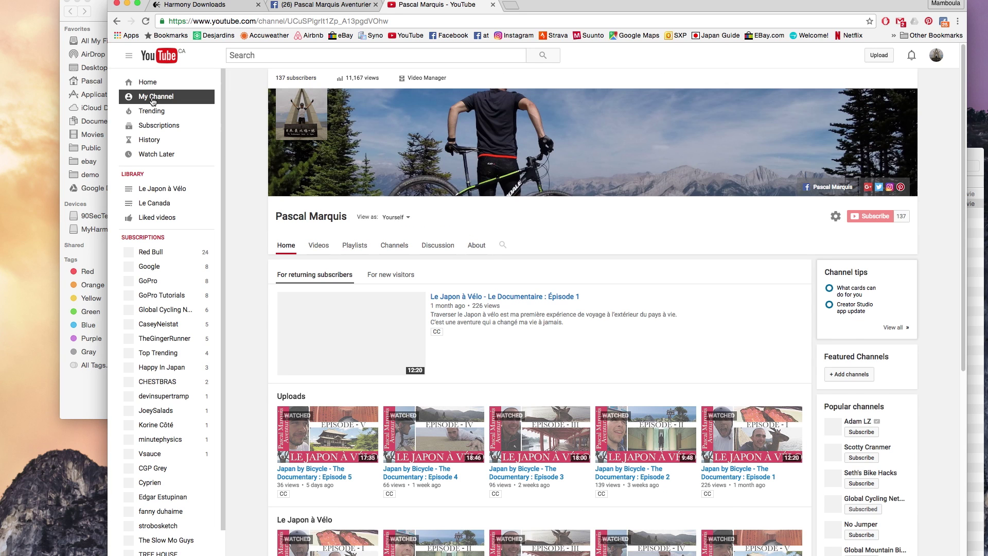
click(438, 78)
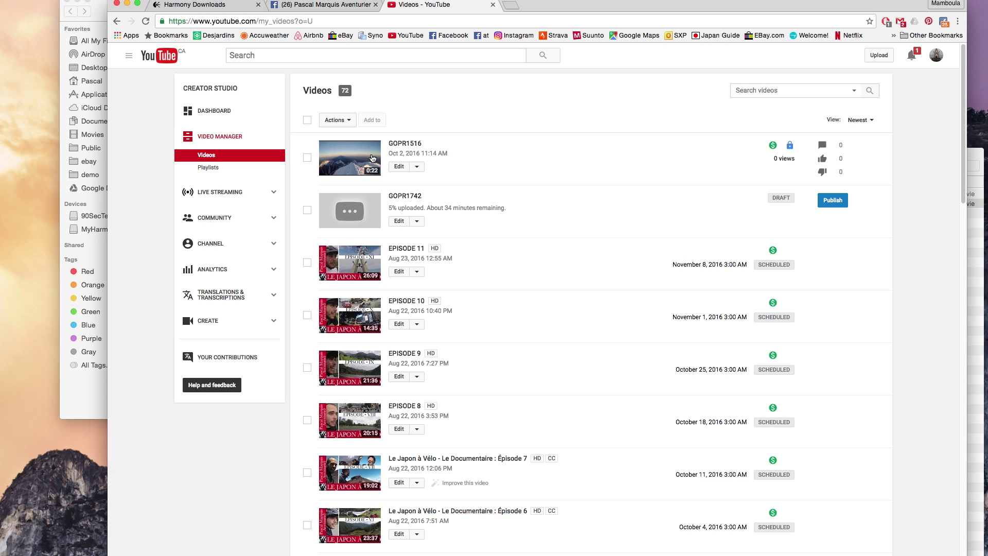
- Choose Download MP4 from GOPR1516's Edit dropdown in Video Manager
click(420, 167)
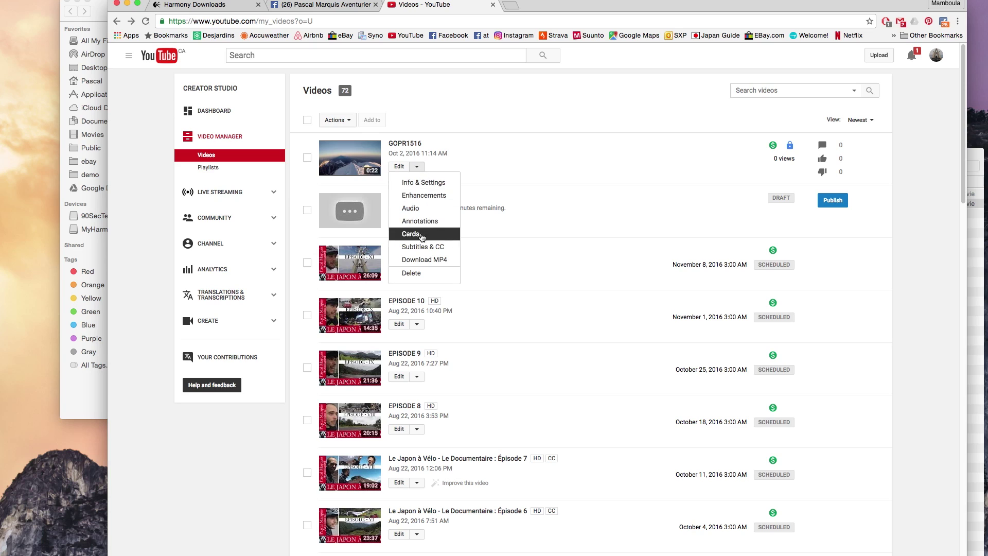
click(433, 263)
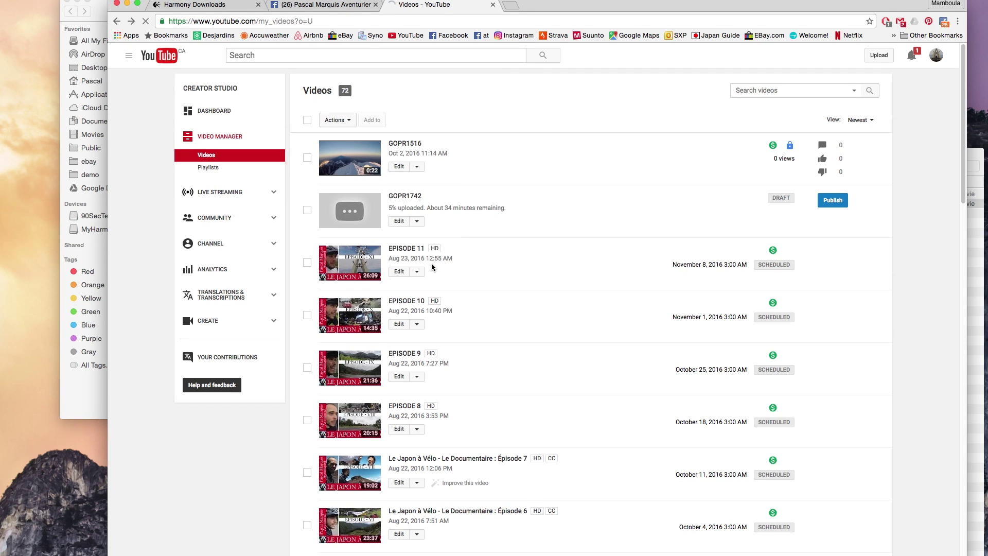